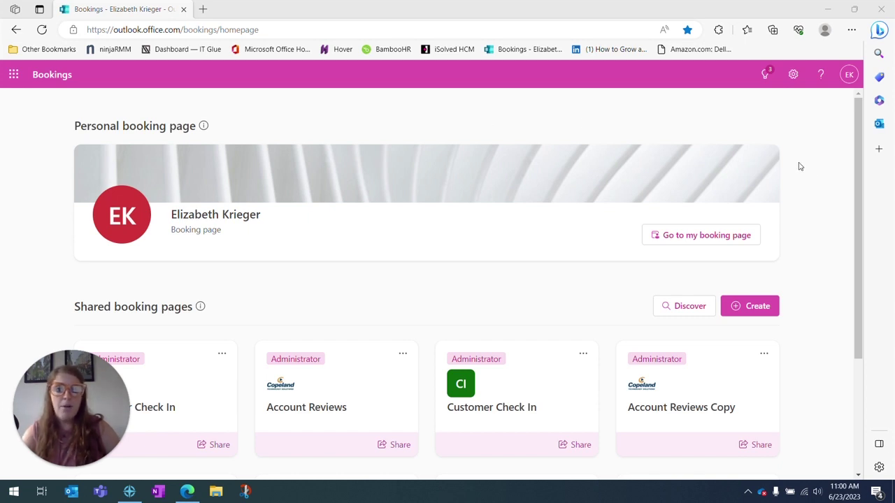
# Start a new shared booking page from scratch named 'Check In call'.
pyautogui.scroll(-3, 806, 195)
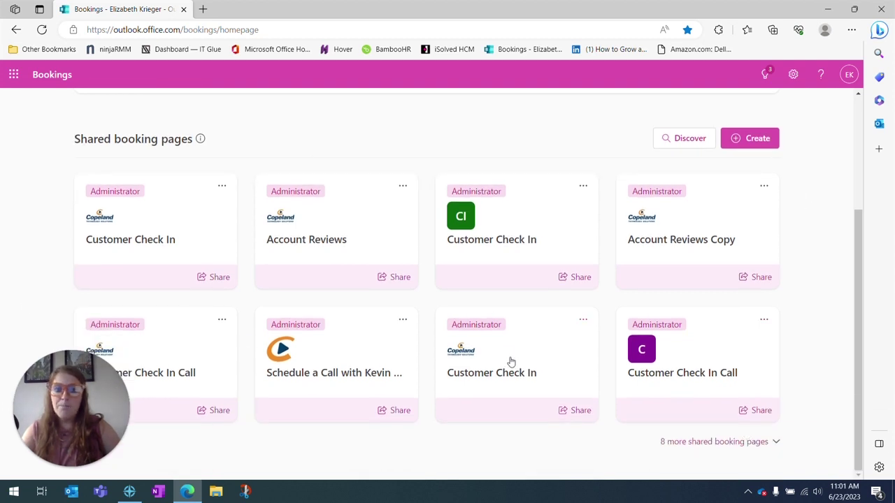
pyautogui.scroll(3, 816, 303)
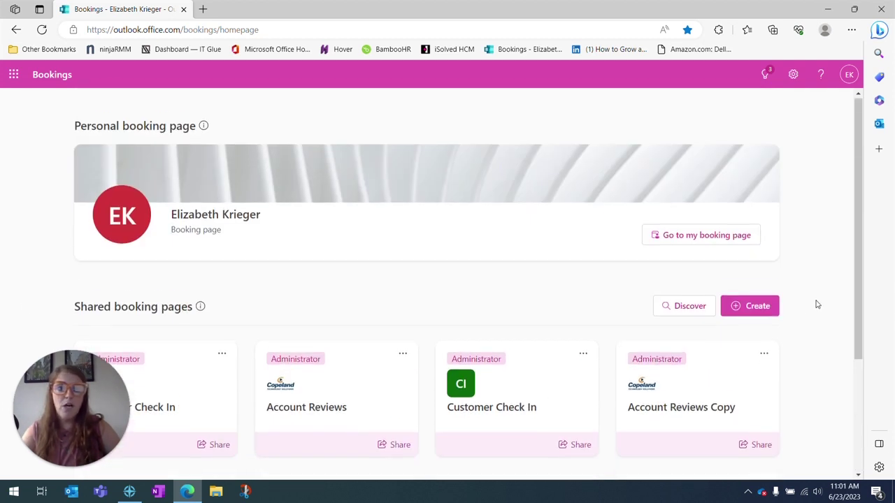
pyautogui.click(759, 308)
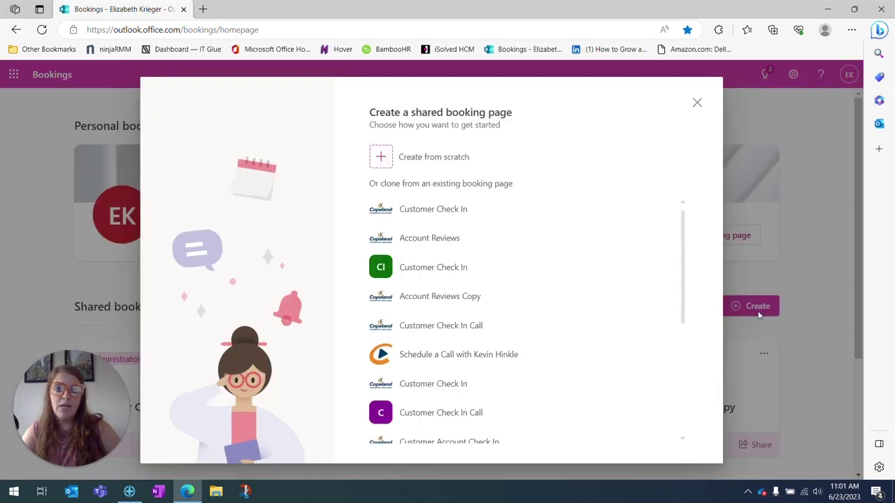
pyautogui.click(423, 166)
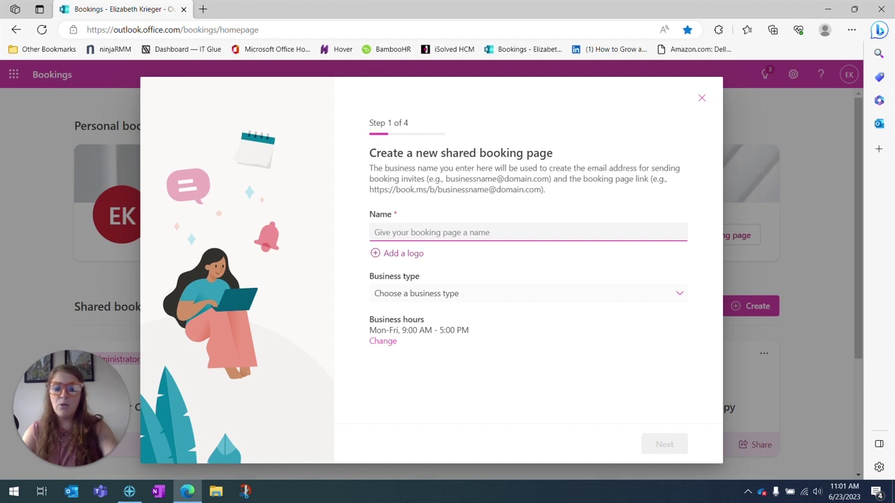
pyautogui.write('Check I')
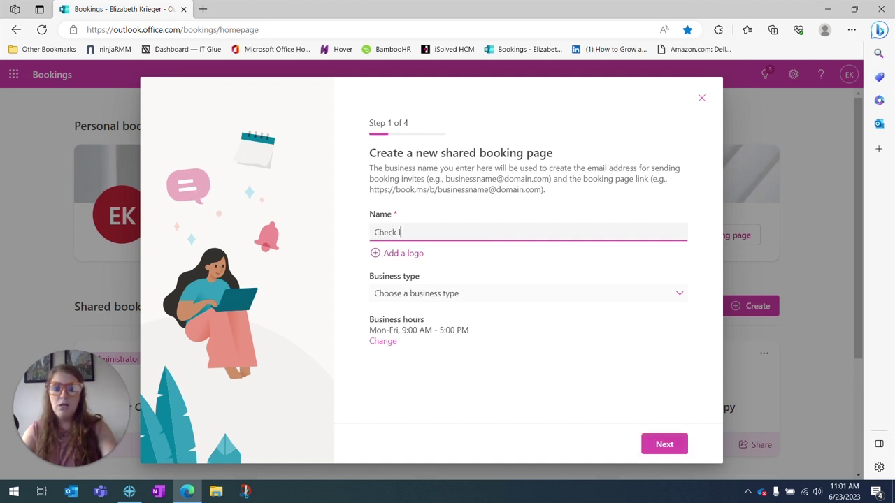
pyautogui.write('n call')
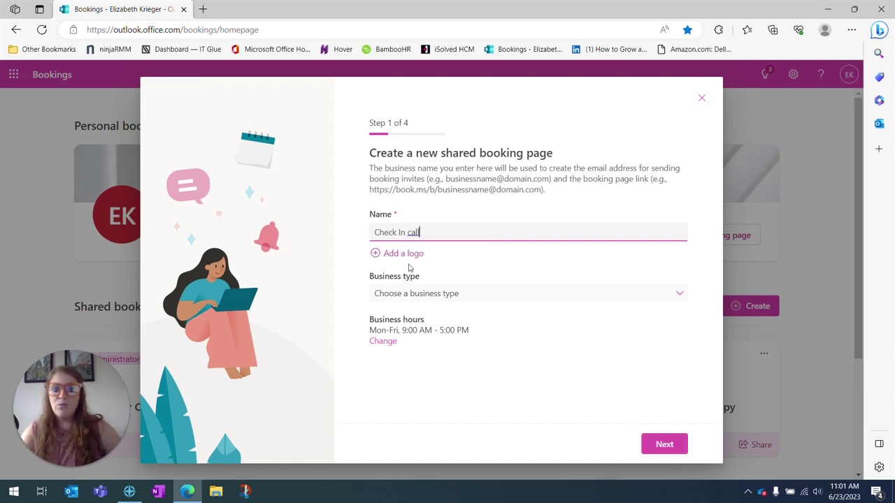
# Add the CTS Logo image and set the business type to IT support.
pyautogui.click(405, 259)
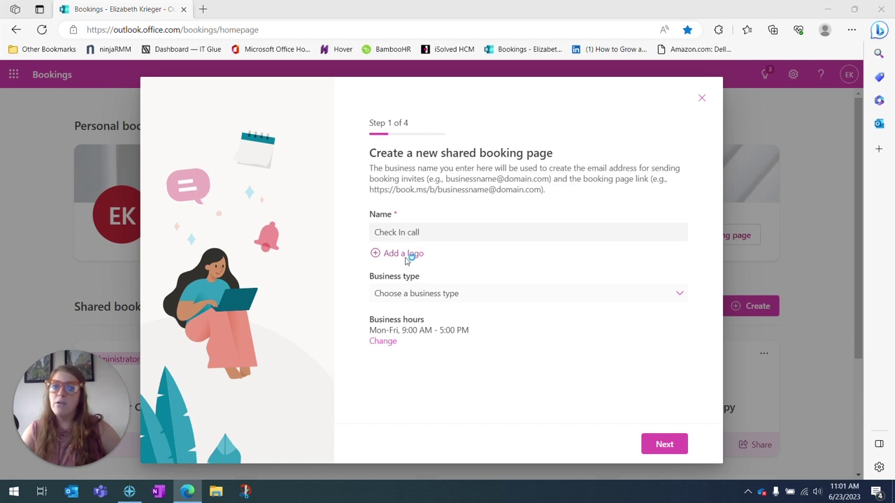
pyautogui.click(162, 149)
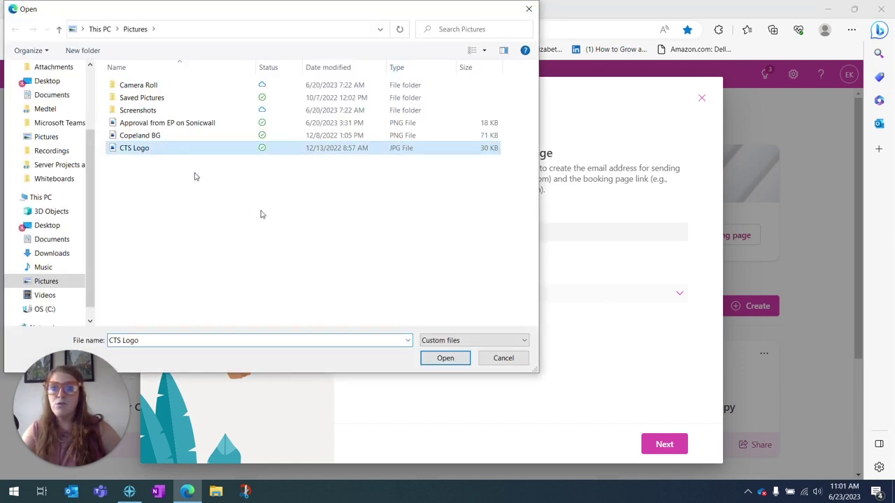
pyautogui.click(444, 359)
pyautogui.click(664, 436)
pyautogui.click(677, 335)
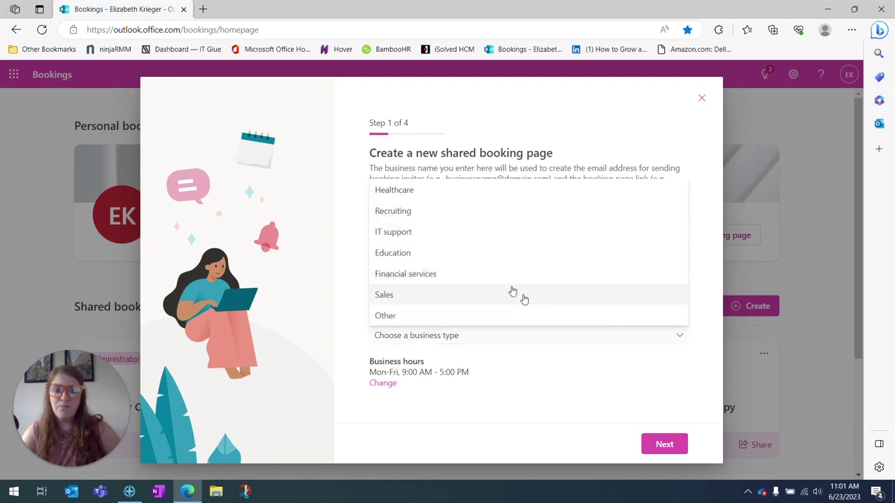
pyautogui.click(461, 238)
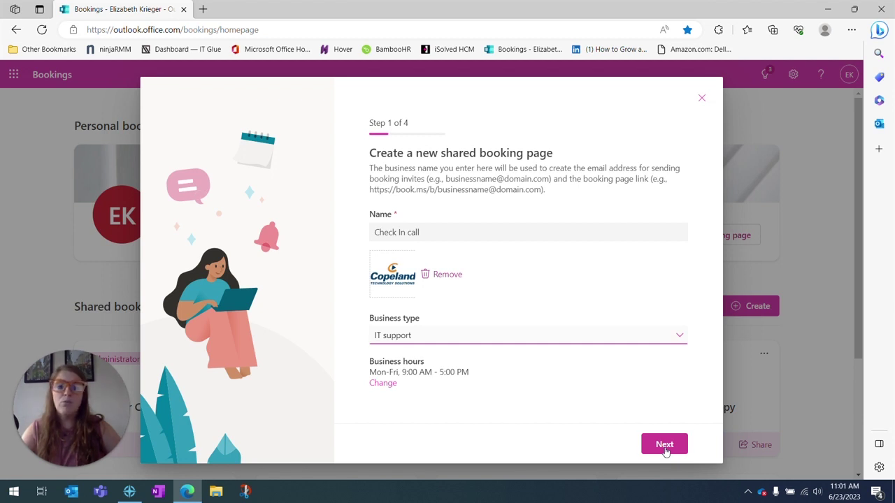
# Add the searched colleague to staff as Administrator, then open the default IT support service.
pyautogui.click(664, 447)
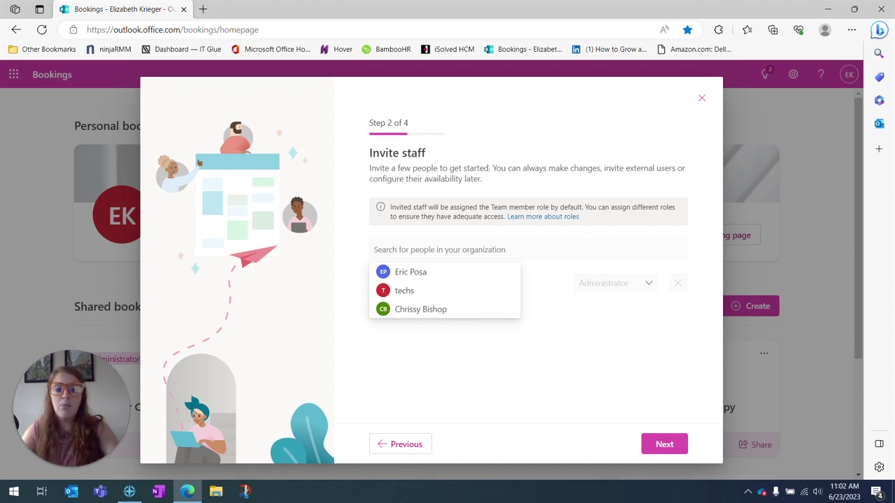
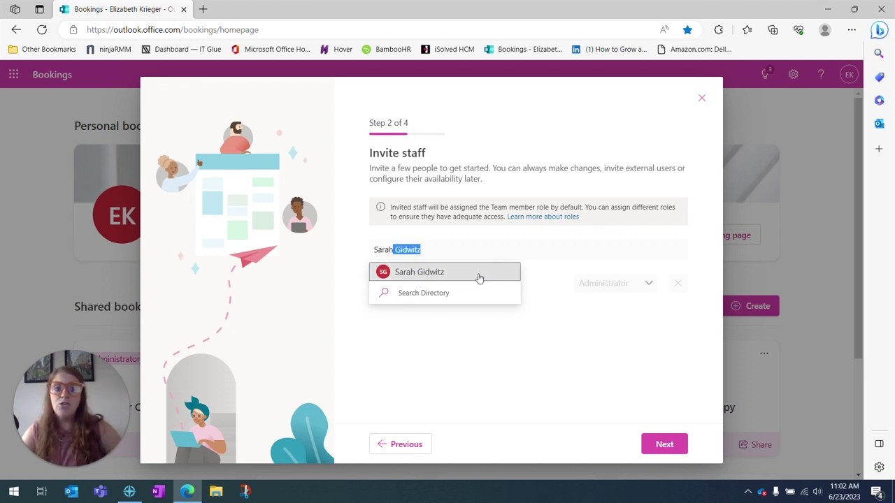
pyautogui.click(482, 275)
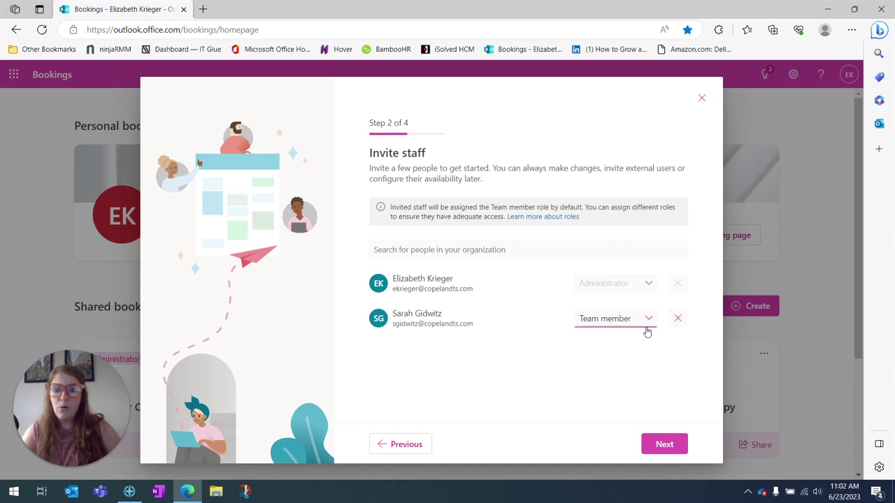
pyautogui.click(648, 323)
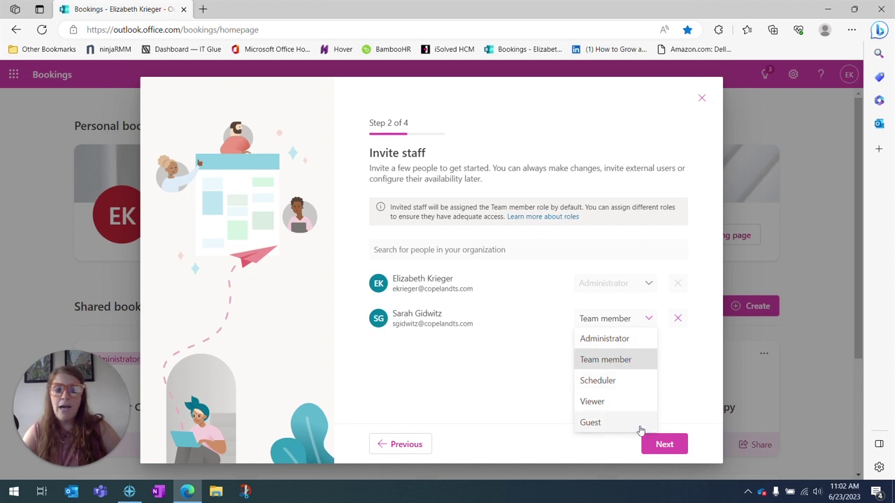
pyautogui.click(636, 340)
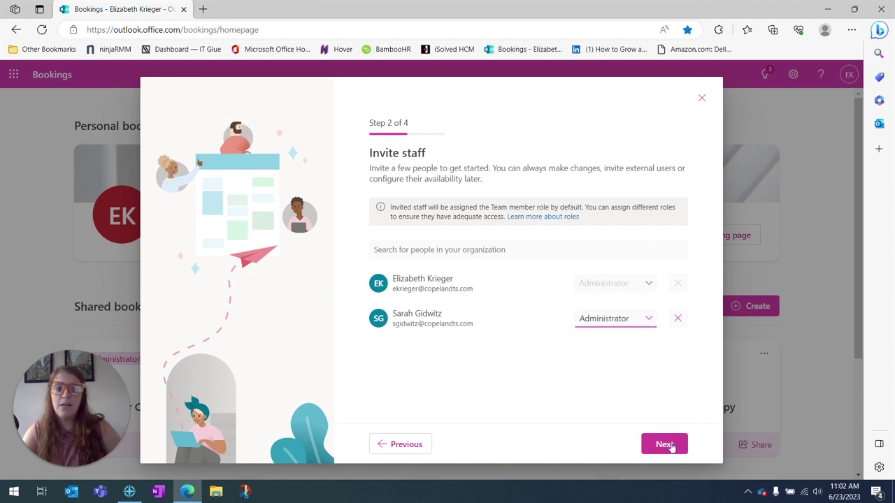
pyautogui.click(666, 445)
pyautogui.click(390, 265)
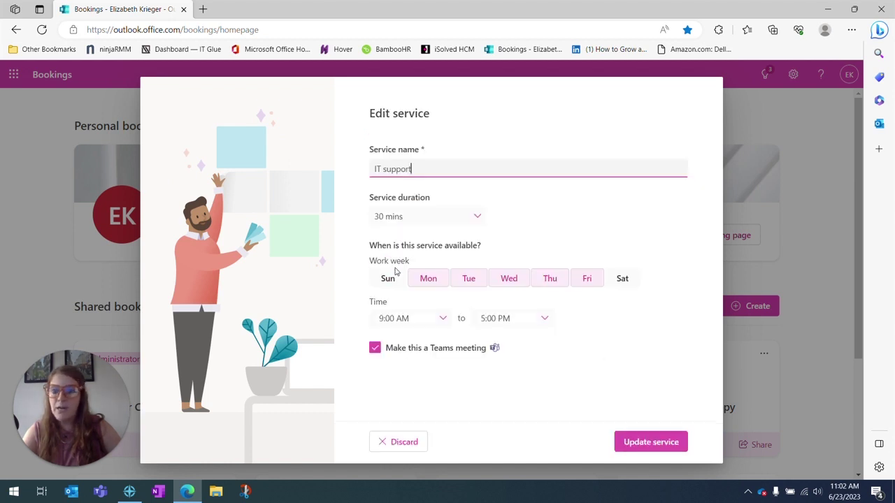
# Rename the service to 'Check In Call', keep 30 mins and Teams meeting, and save it.
pyautogui.moveTo(418, 169); pyautogui.dragTo(353, 169)
pyautogui.write('Check In ')
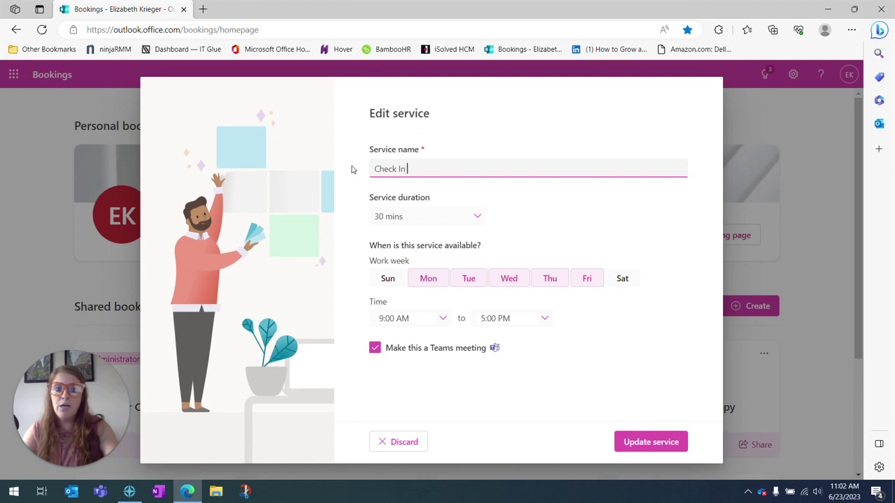
pyautogui.write('Call')
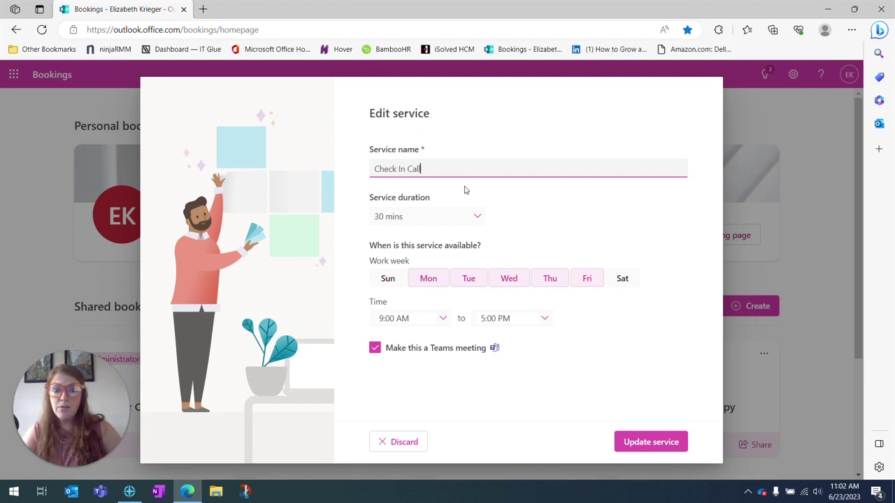
pyautogui.click(476, 220)
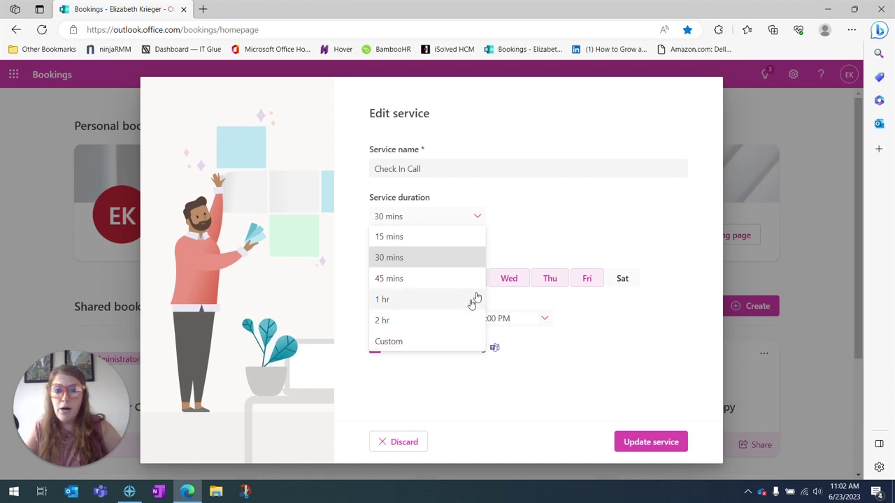
pyautogui.click(527, 223)
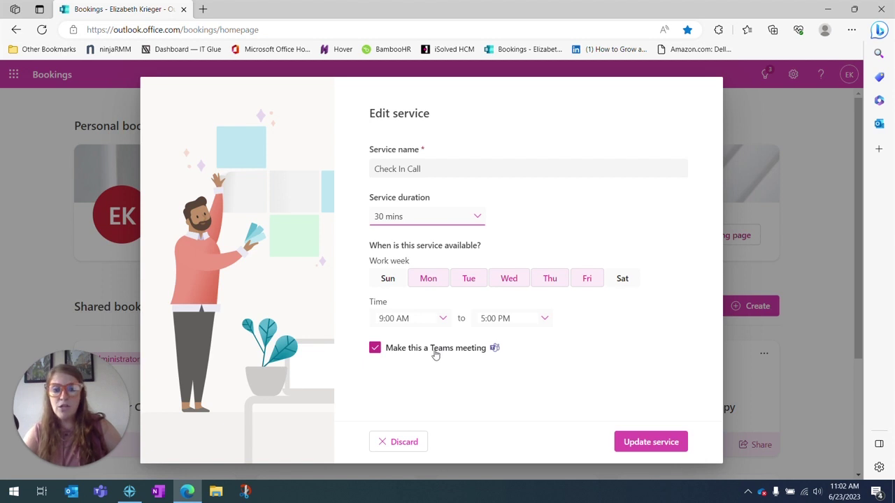
pyautogui.click(437, 355)
pyautogui.click(436, 356)
pyautogui.click(649, 445)
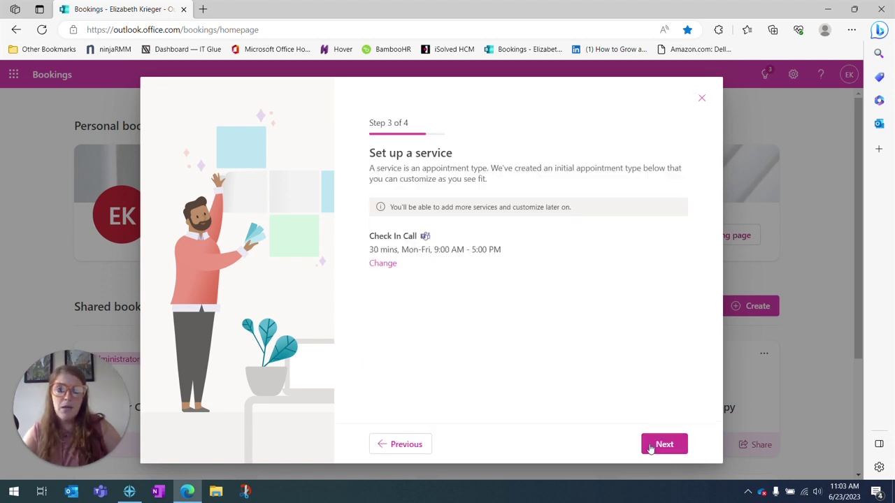
# Let Anyone book through a public page and create the booking page.
pyautogui.click(649, 445)
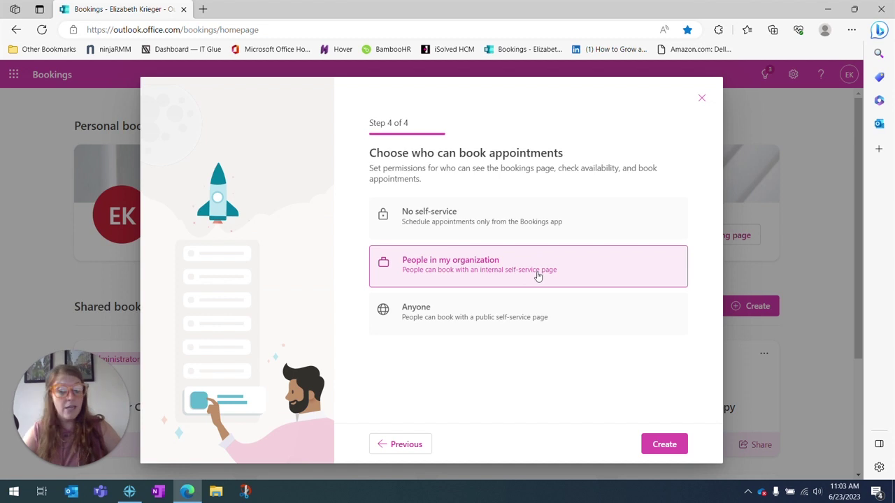
pyautogui.click(517, 320)
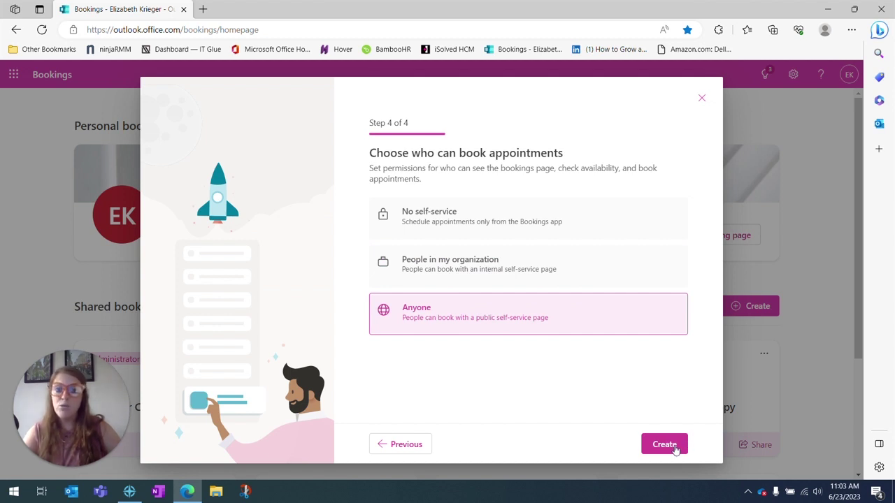
pyautogui.click(672, 446)
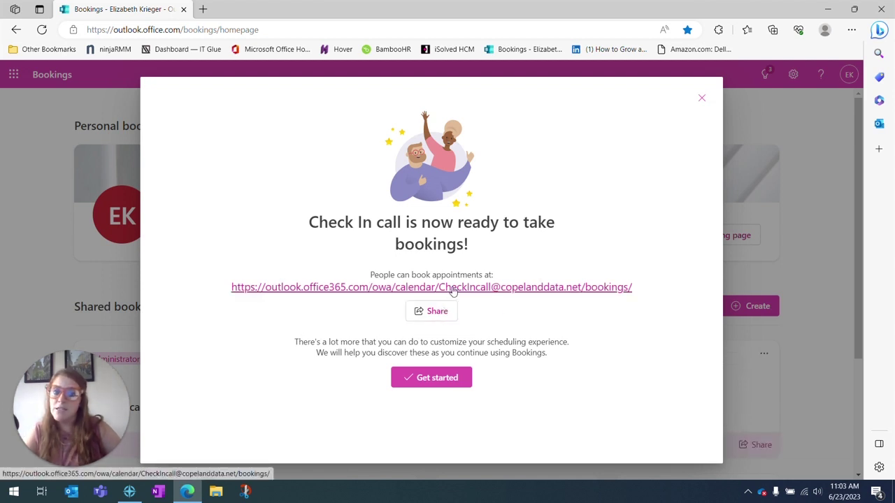
# Turn on meeting invites to customers in the default scheduling policy, save, and open the public page.
pyautogui.click(447, 384)
pyautogui.click(70, 188)
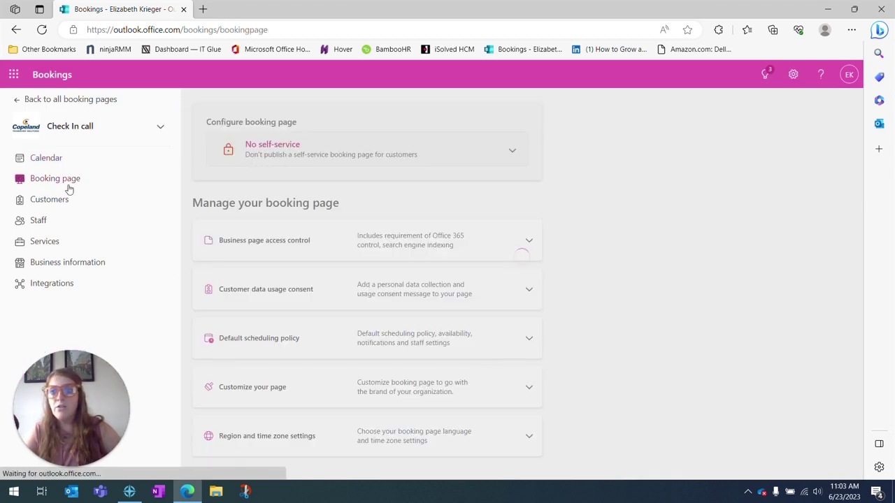
pyautogui.scroll(-1, 572, 196)
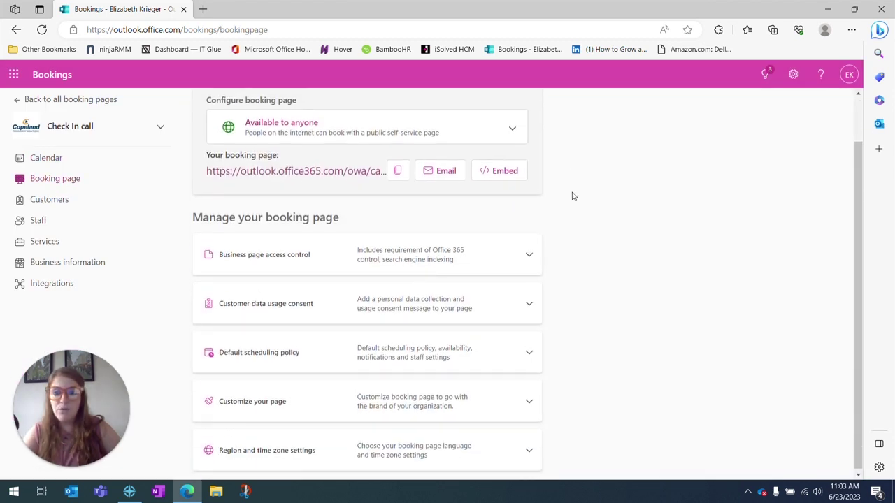
pyautogui.click(528, 352)
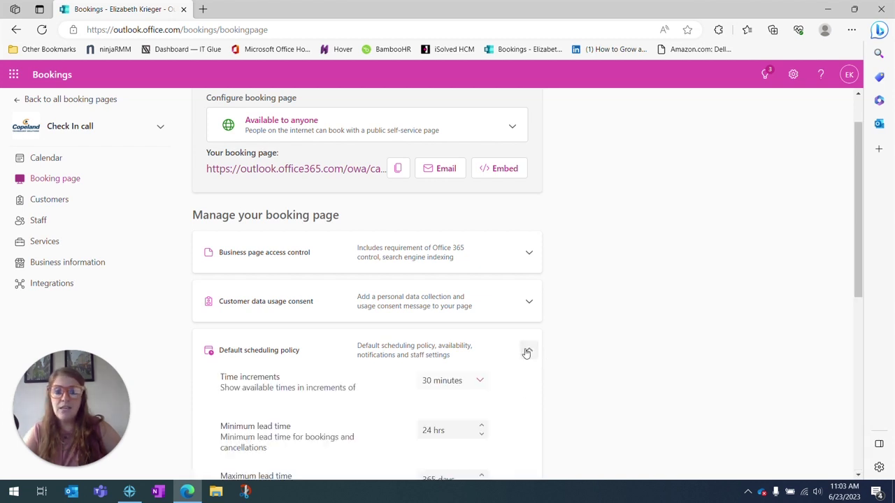
pyautogui.scroll(-3, 559, 265)
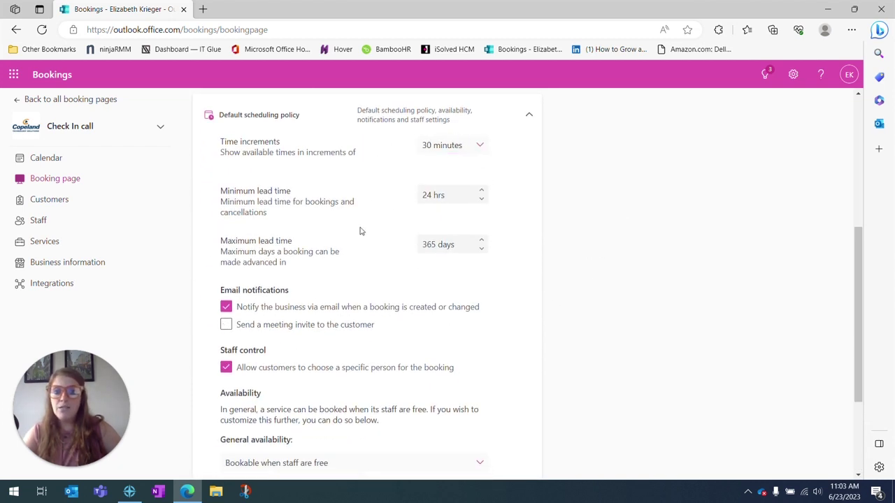
pyautogui.click(297, 332)
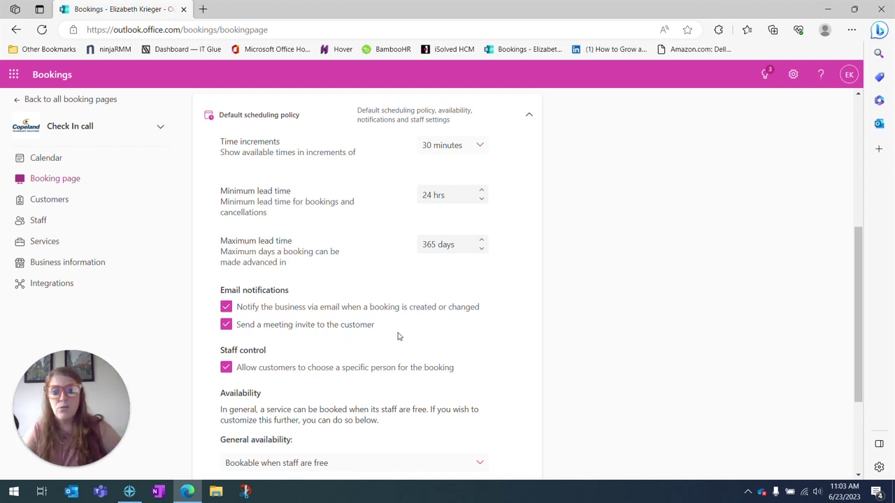
pyautogui.scroll(-2, 399, 334)
pyautogui.scroll(6, 401, 333)
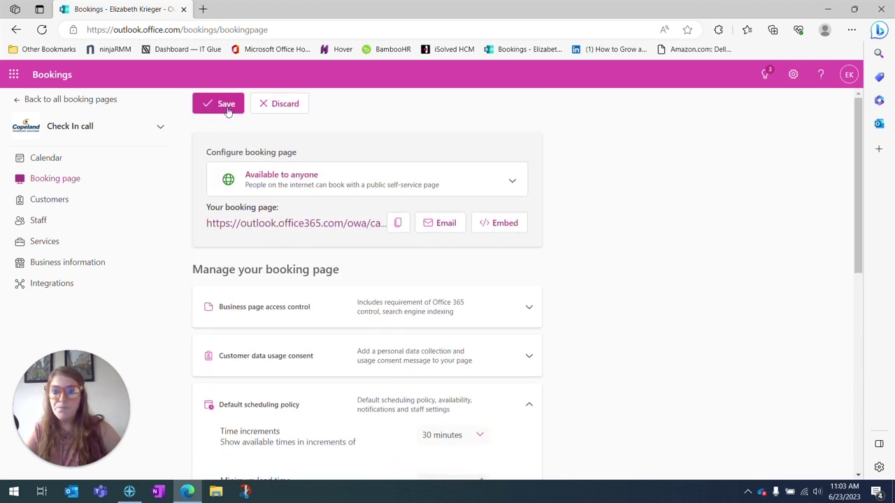
pyautogui.click(227, 112)
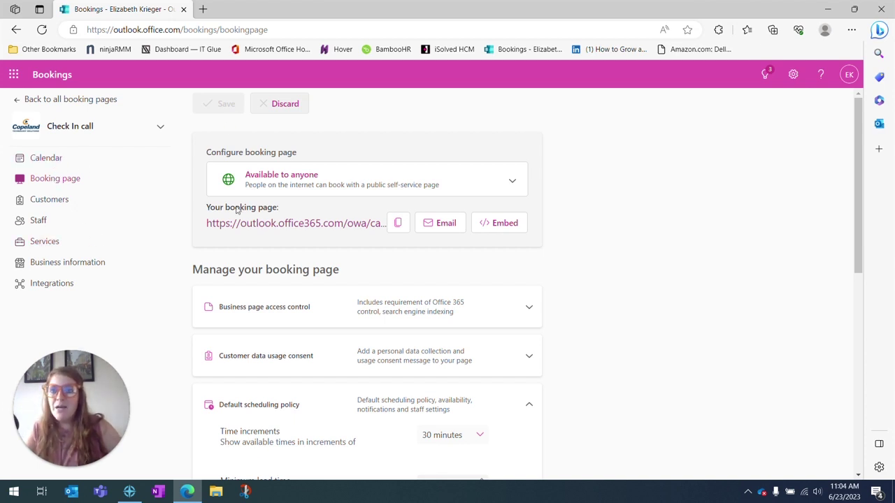
pyautogui.click(286, 223)
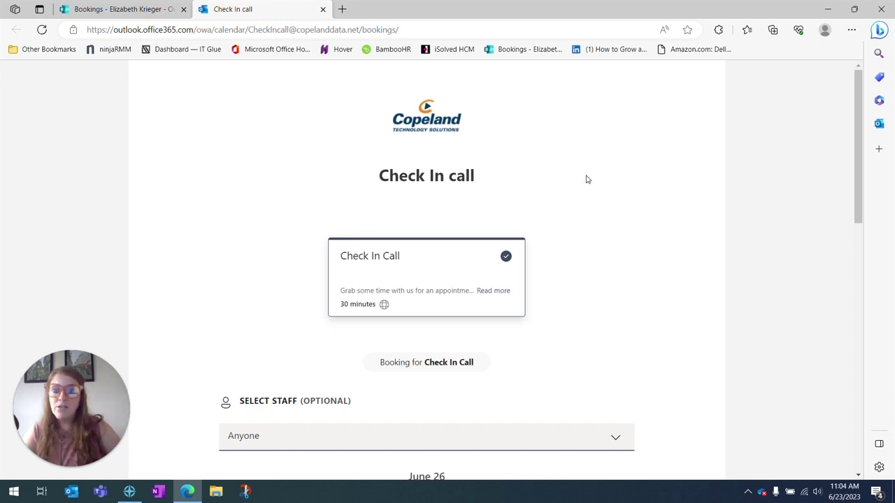
# Choose a staff member and the June 26, 2:30 PM time slot.
pyautogui.scroll(-1, 588, 179)
pyautogui.scroll(-1, 587, 179)
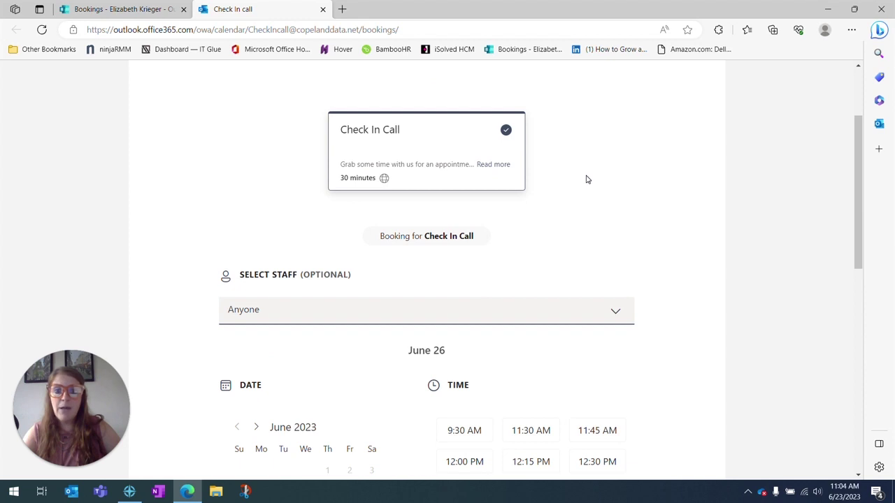
pyautogui.click(625, 312)
pyautogui.scroll(-2, 657, 280)
pyautogui.click(623, 195)
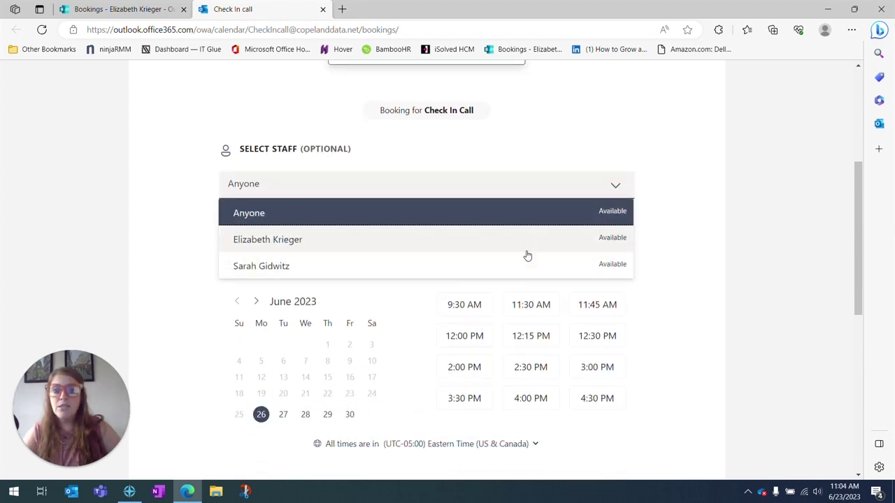
pyautogui.click(412, 249)
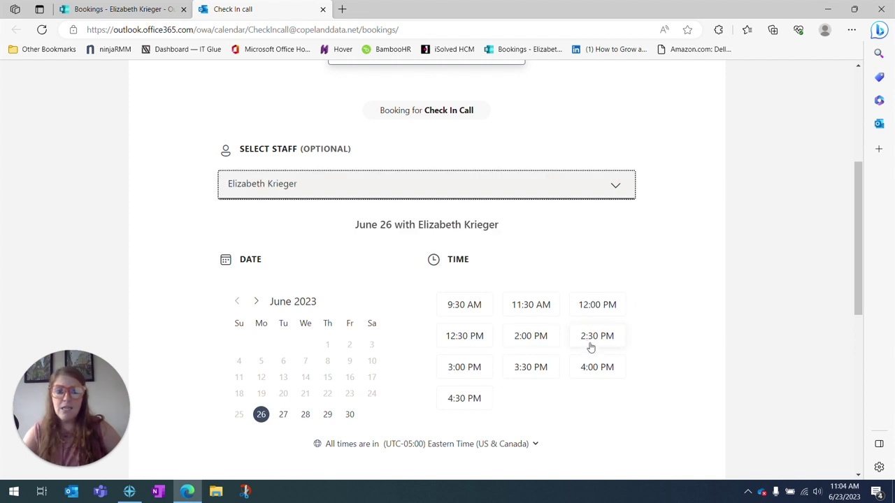
pyautogui.click(596, 336)
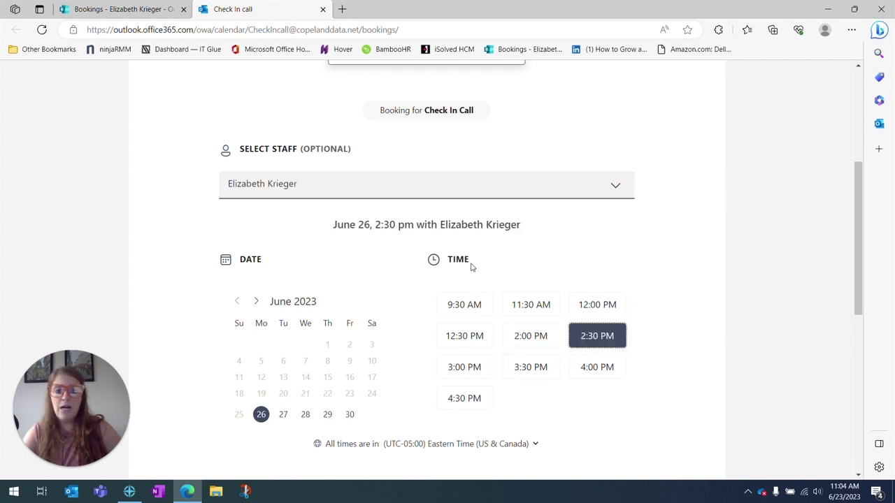
# Fill in the booker's full name and e-mail address.
pyautogui.scroll(-5, 401, 279)
pyautogui.click(316, 251)
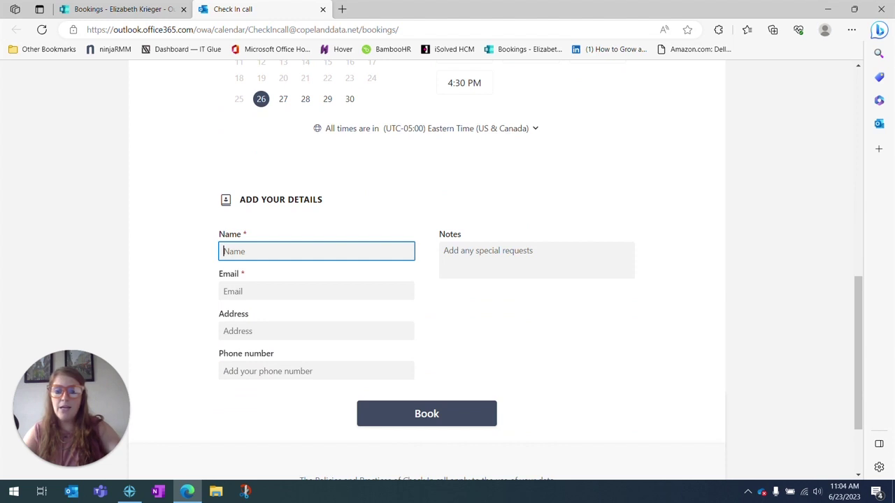
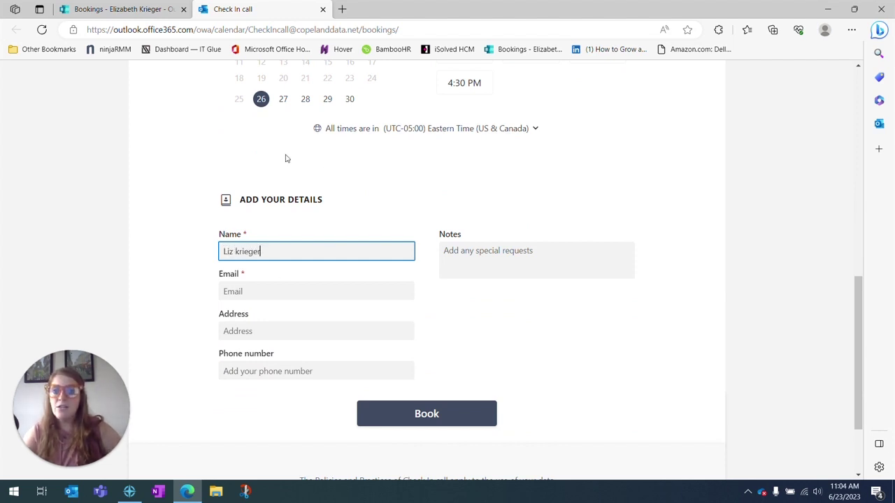
pyautogui.press('Tab')
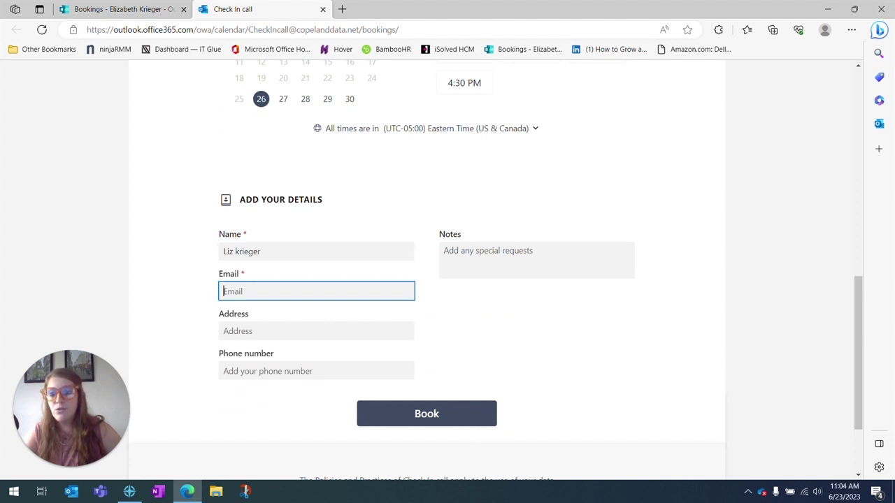
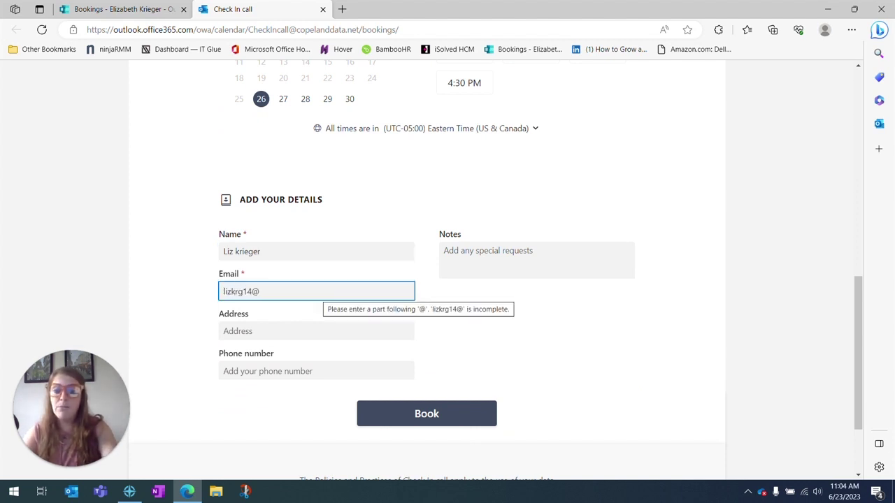
pyautogui.press('BackSpace')
pyautogui.press('BackSpace')
pyautogui.press('BackSpace')
pyautogui.press('BackSpace')
pyautogui.press('BackSpace')
pyautogui.press('BackSpace')
pyautogui.press('BackSpace')
pyautogui.press('BackSpace')
pyautogui.press('BackSpace')
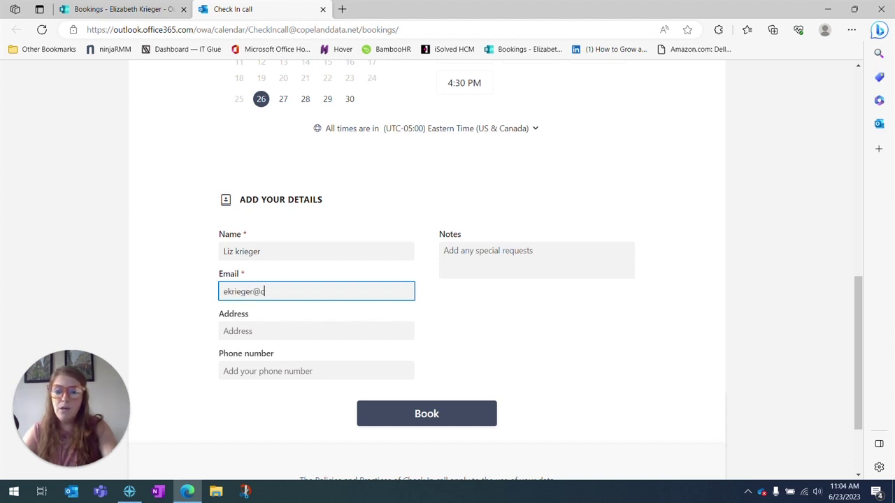
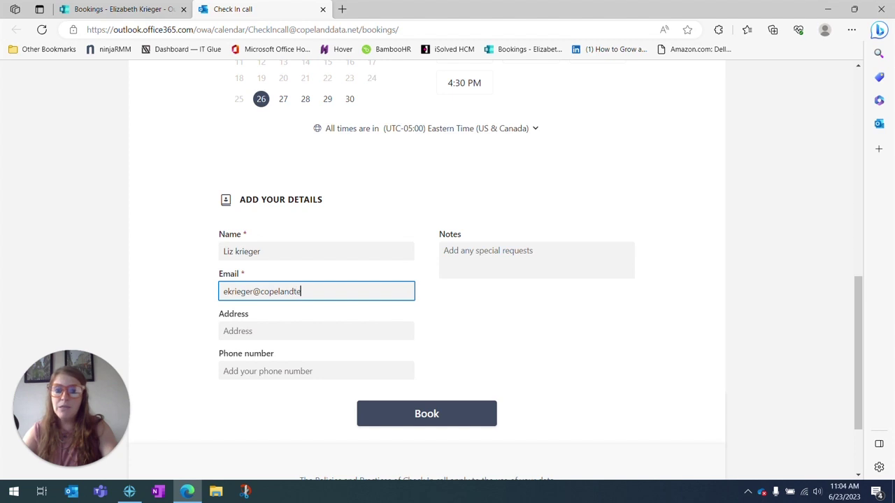
# Submit the test booking and review the June 26, 2:30 PM confirmation.
pyautogui.click(451, 423)
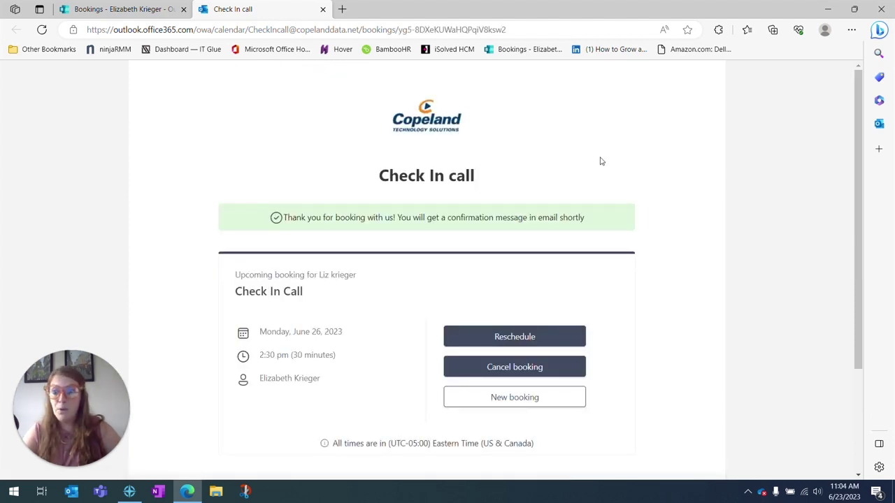
pyautogui.scroll(-1, 599, 162)
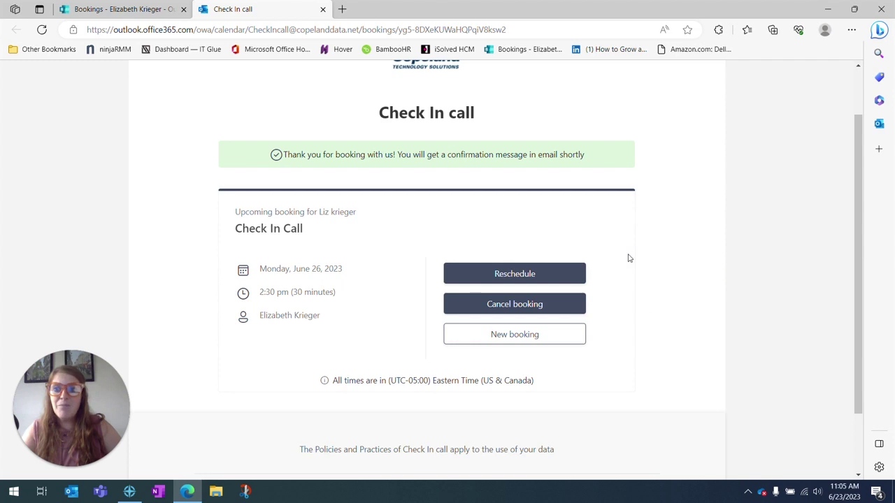
pyautogui.scroll(1, 668, 206)
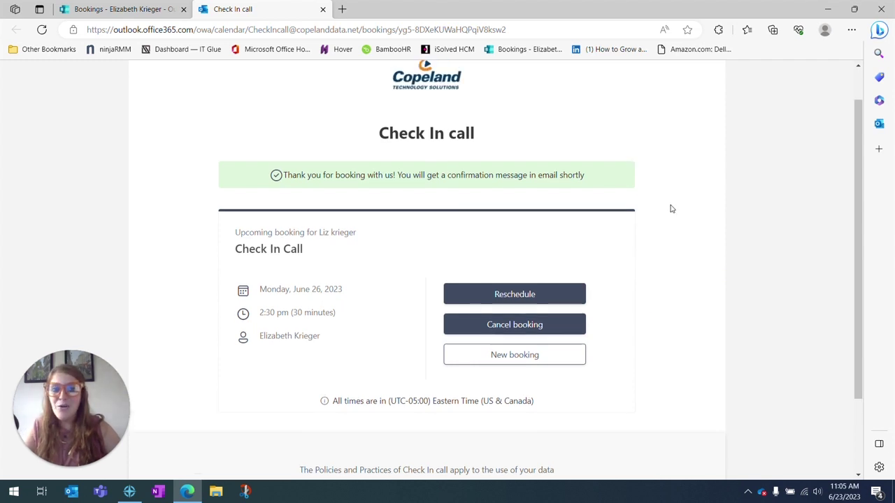